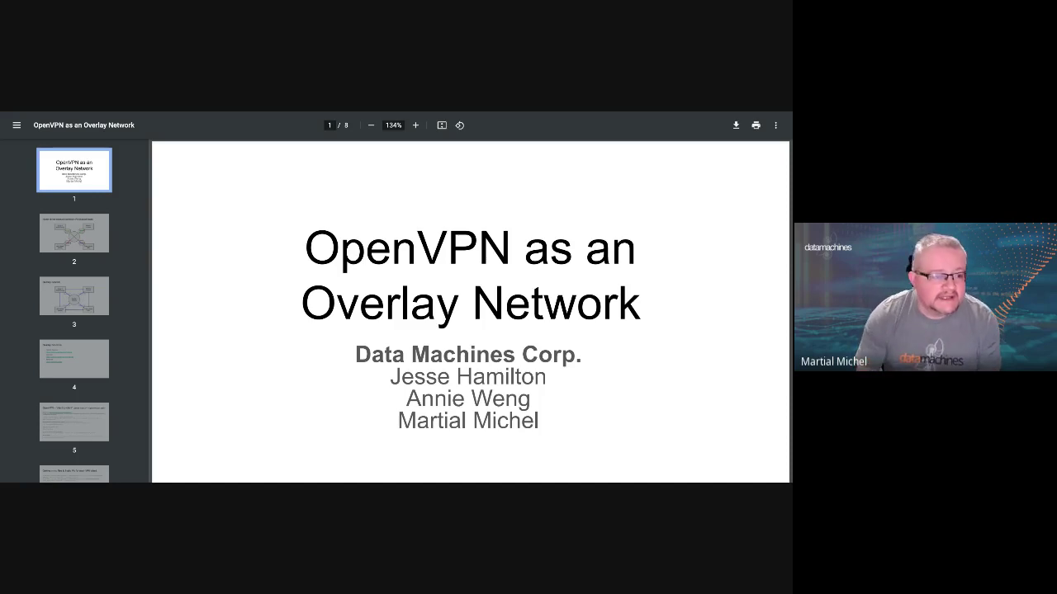
Jump to slide 2, which shows four firewalled hosts around a central network
left_click(65, 240)
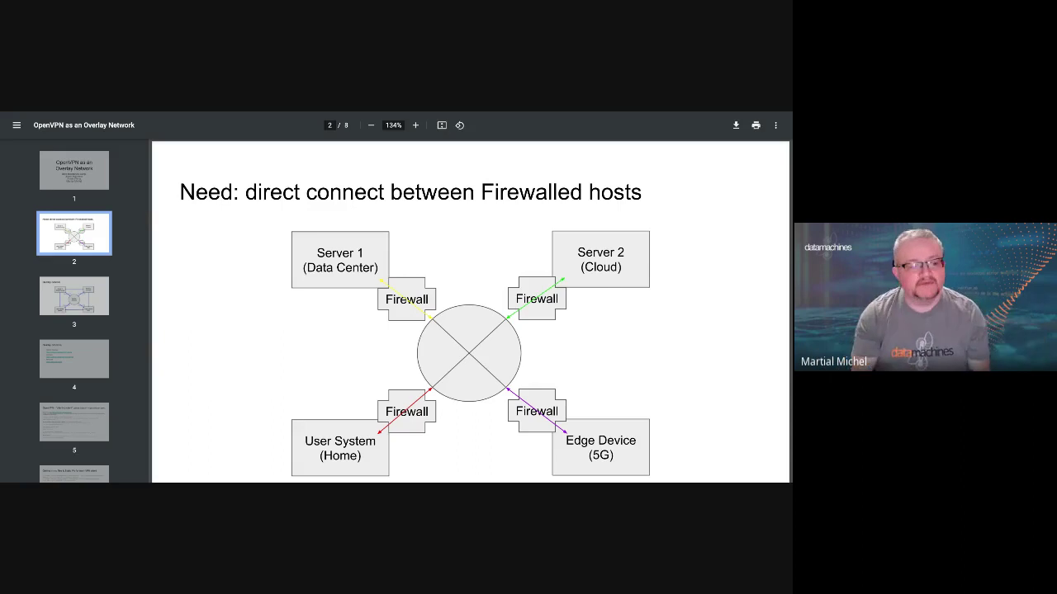
Show slide 3, the Overlay network diagram linking four systems through overlay IPs
left_click(72, 302)
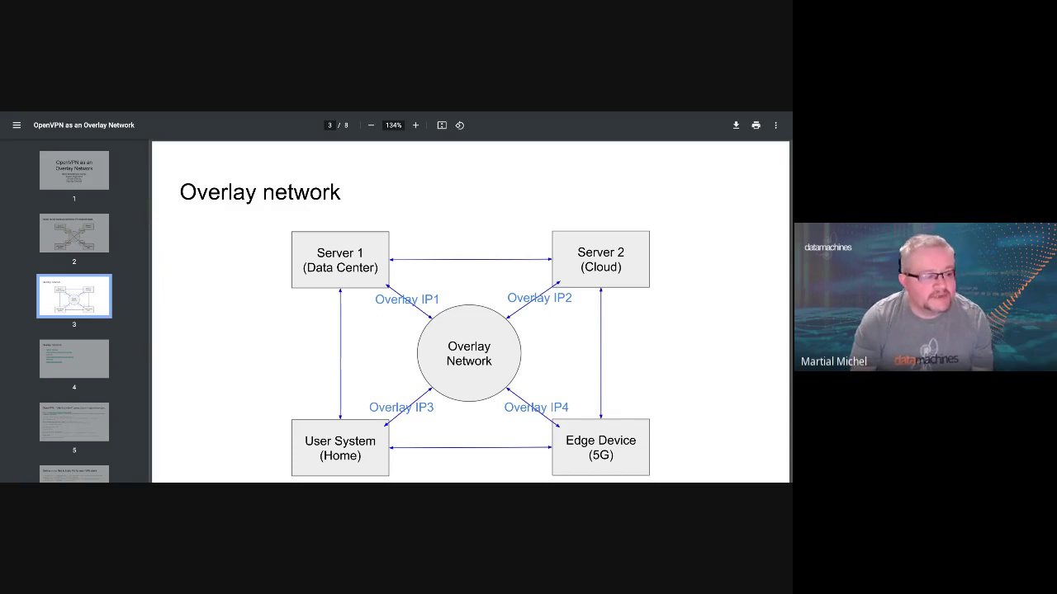
Show slide 4, which lists Slack's Nebula, Innernet and TailScale as overlay solutions
left_click(102, 367)
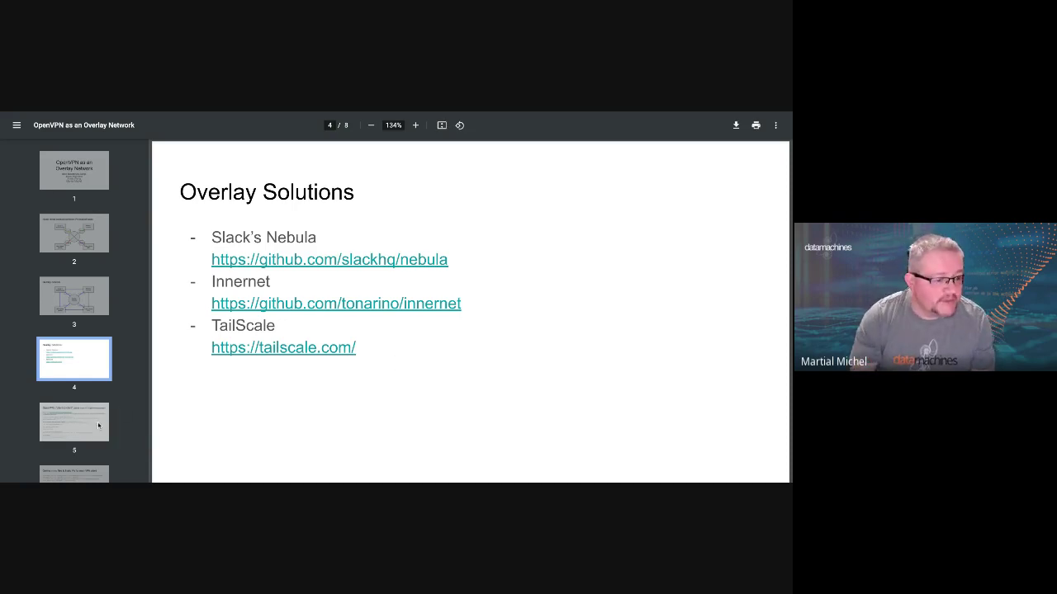
Show slide 5 with the docker commands for volume creation, PKI init and server start
left_click(59, 426)
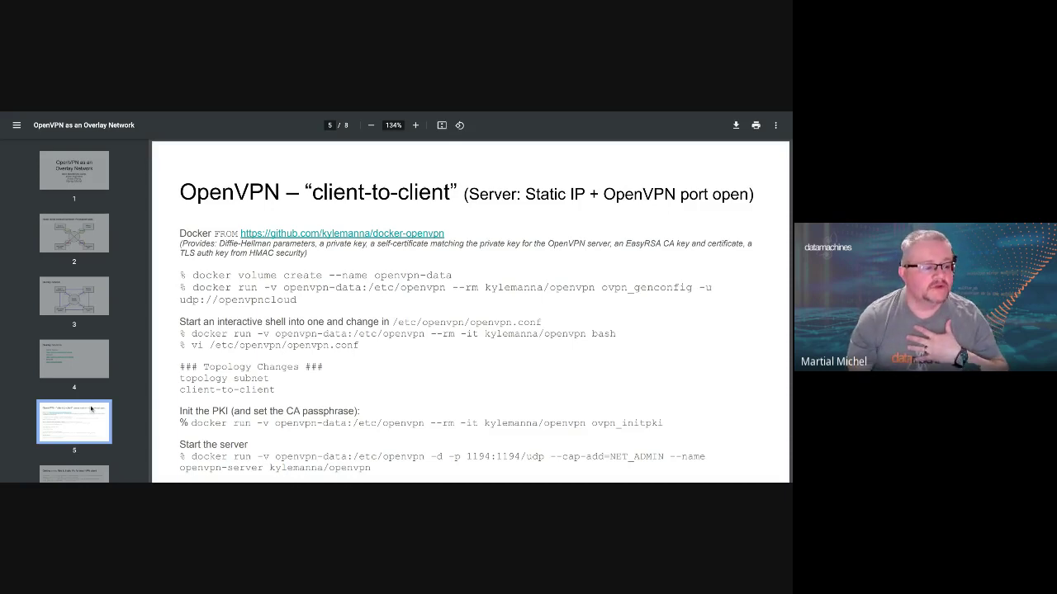
Show slide 6 on getting ovpn files and static IPs for each VPN client
left_click(89, 466)
scroll(86, 395, "down", 2)
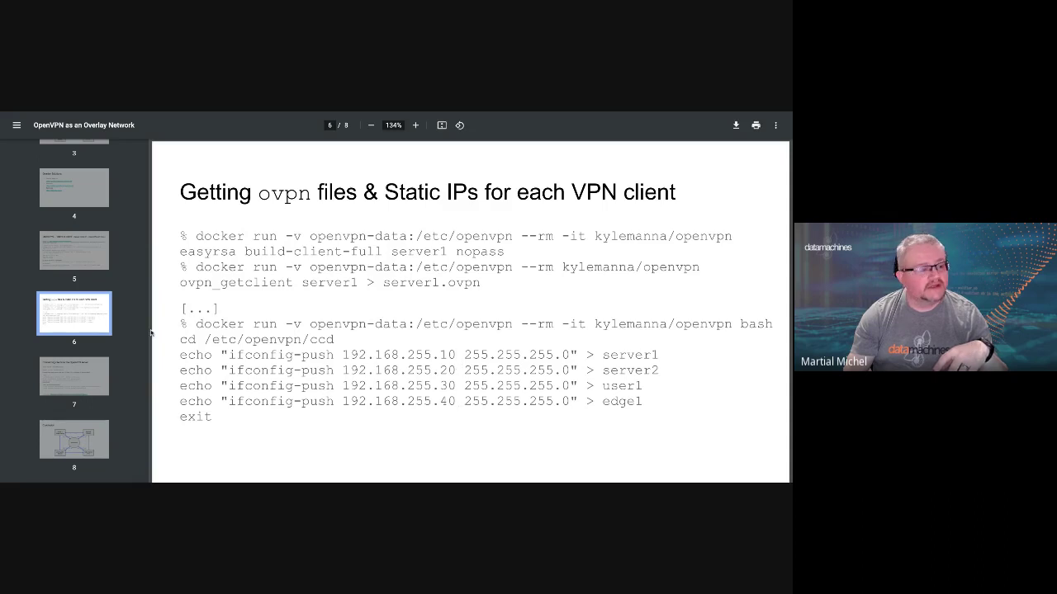
Advance to slide 7, Connecting clients, and scroll to reveal its openvpn3 link
key("Right")
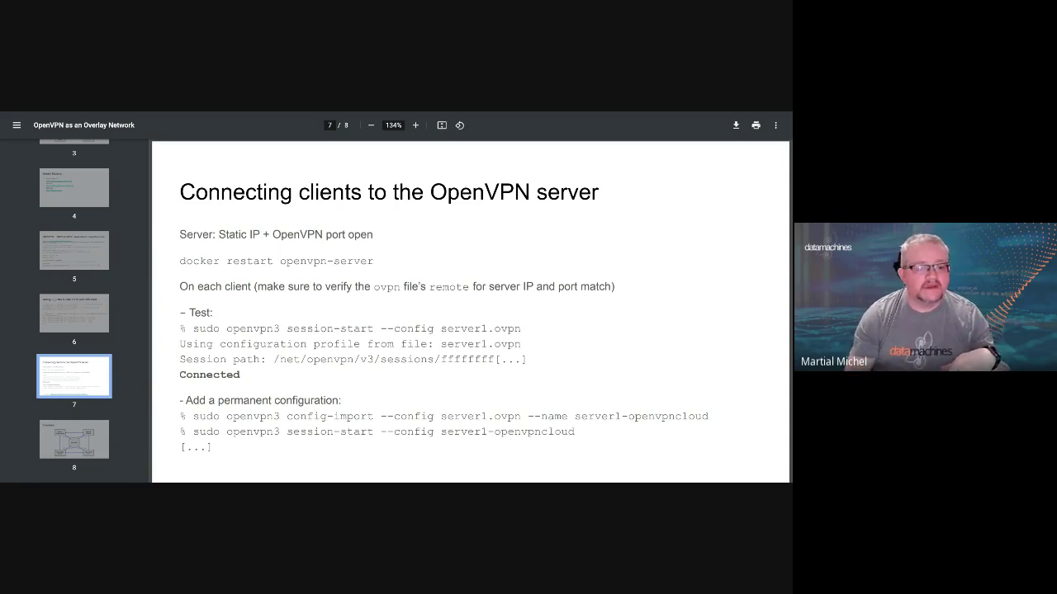
scroll(362, 344, "down", 2)
scroll(362, 344, "up", 1)
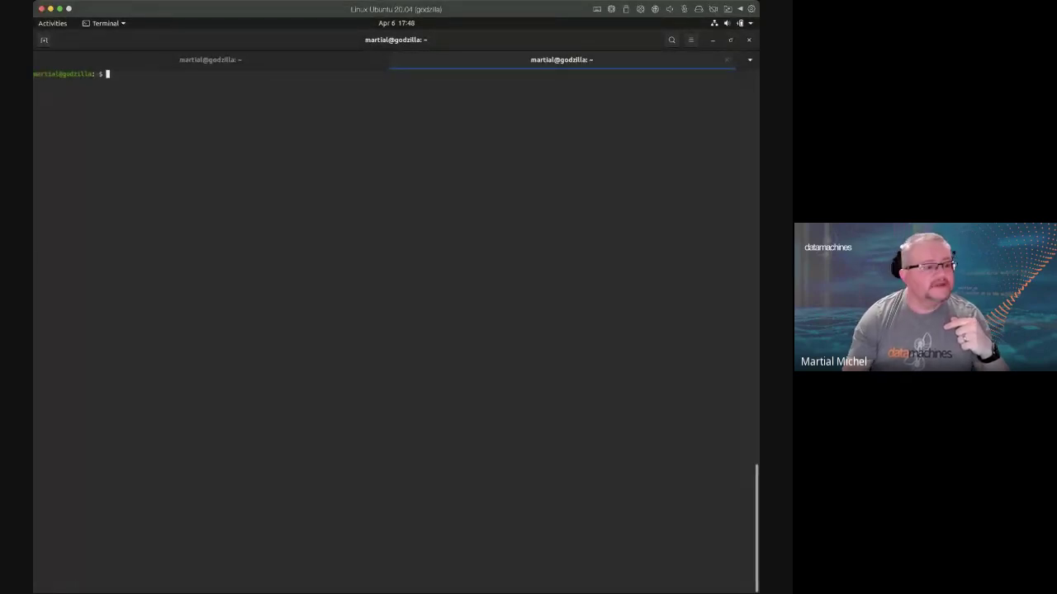
Ping 192.168.255.10 and stop it after 5 packets with 100% packet loss
type("ping 192.168.255.10")
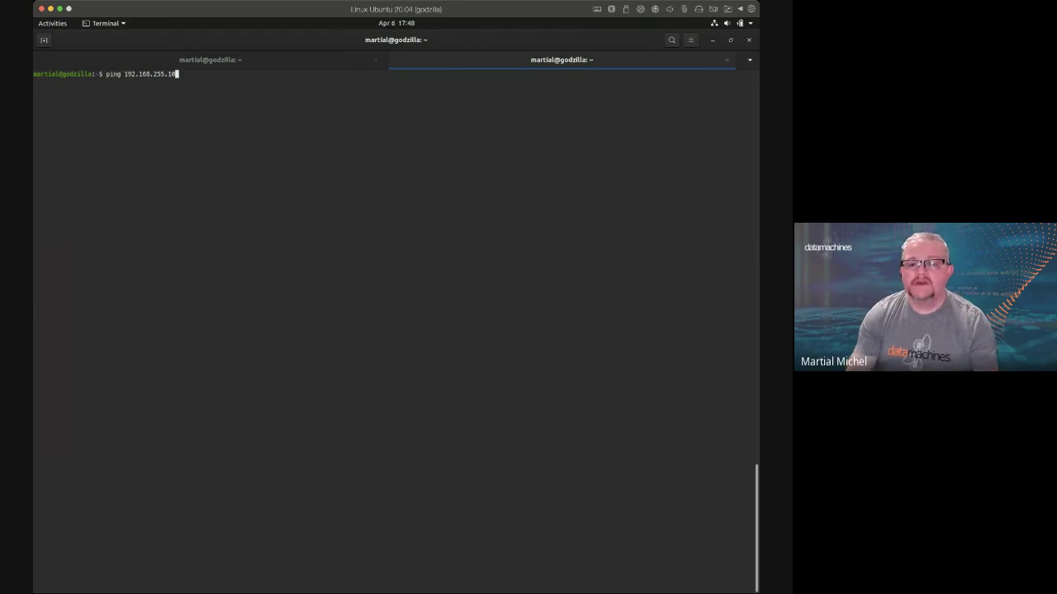
key("Return")
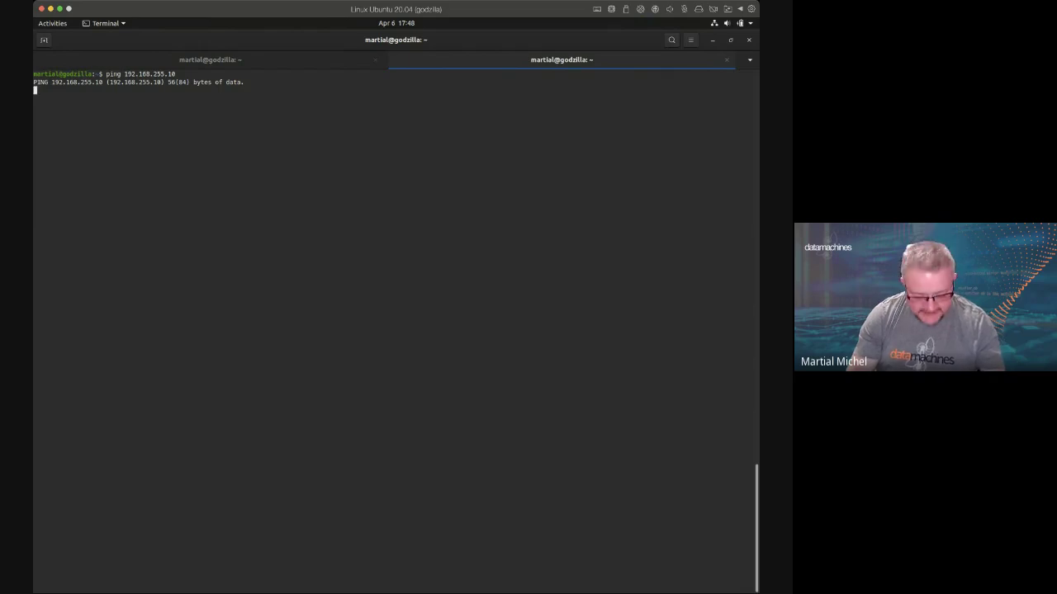
key("ctrl+c")
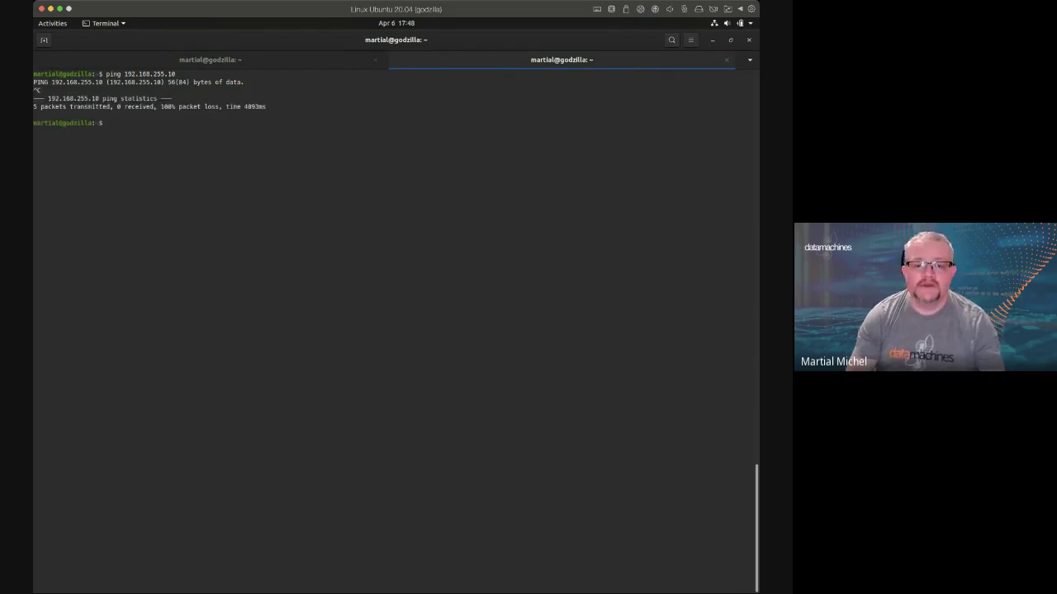
In the left shell, start the openvpn3 session from martialVM.ovpn and enter the sudo password
key("ctrl+Page_Up")
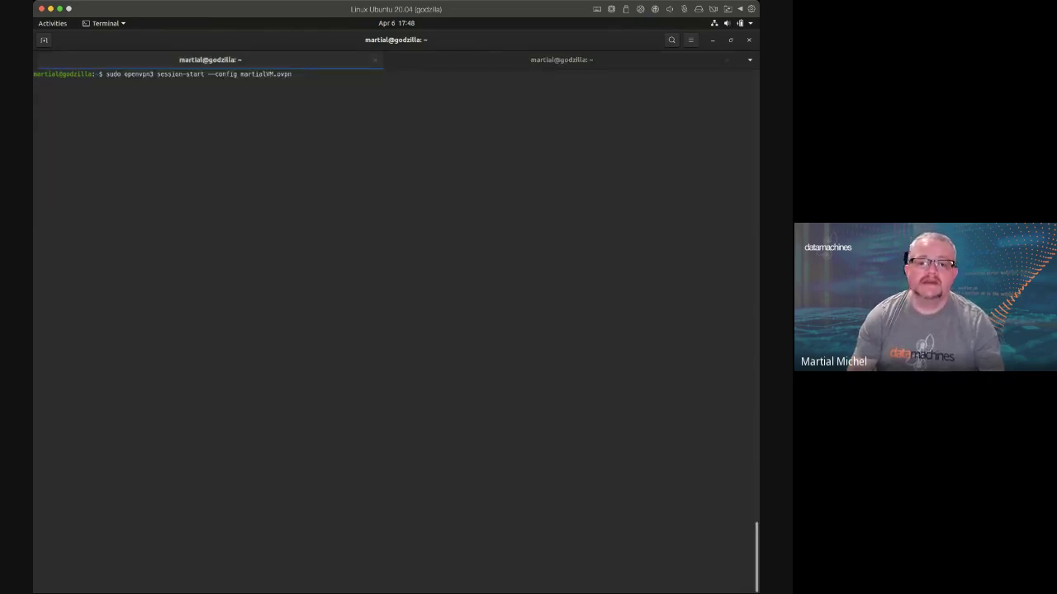
key("Return")
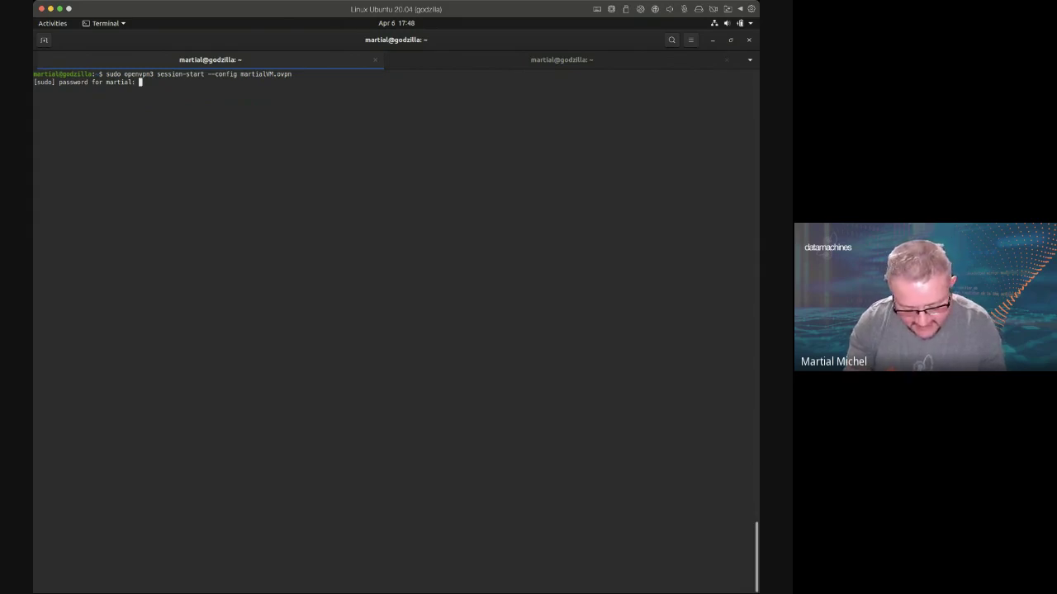
key("Return")
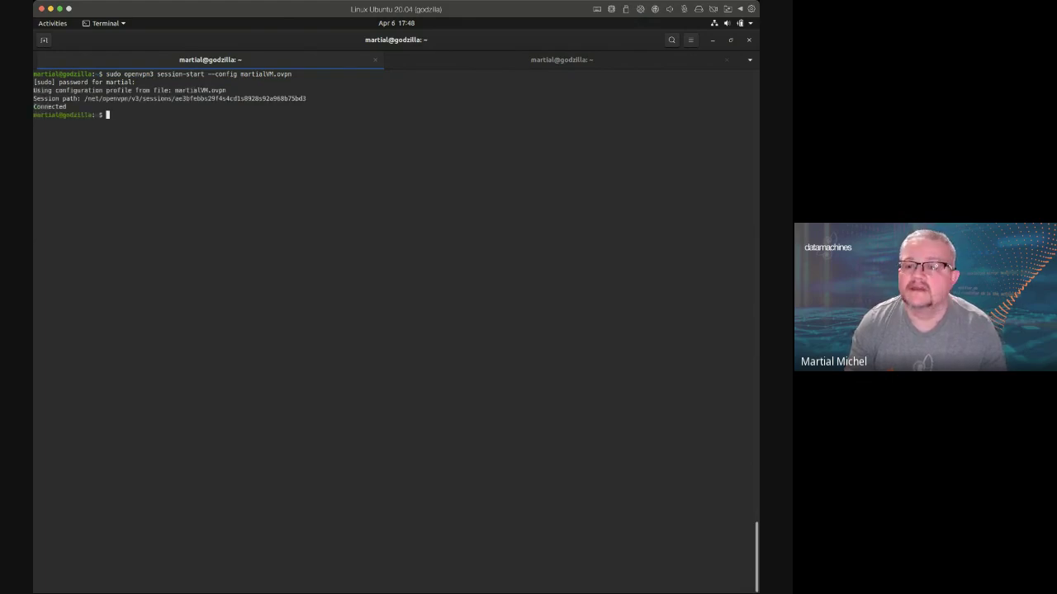
Rerun the ping to 192.168.255.10, which now gets replies over the VPN
key("ctrl+Page_Down")
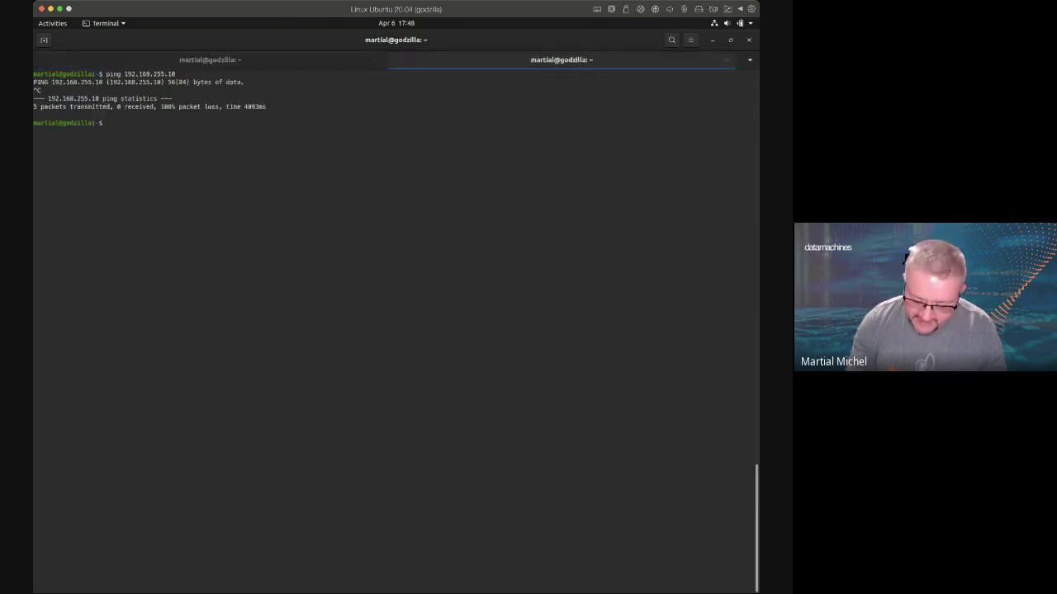
key("Up")
key("Return")
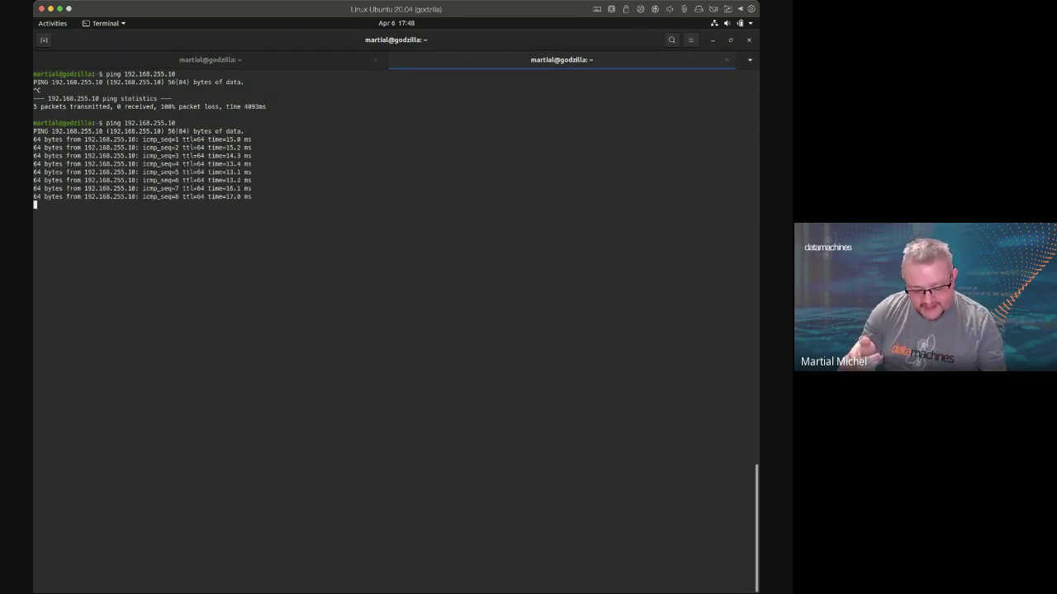
key("ctrl+c")
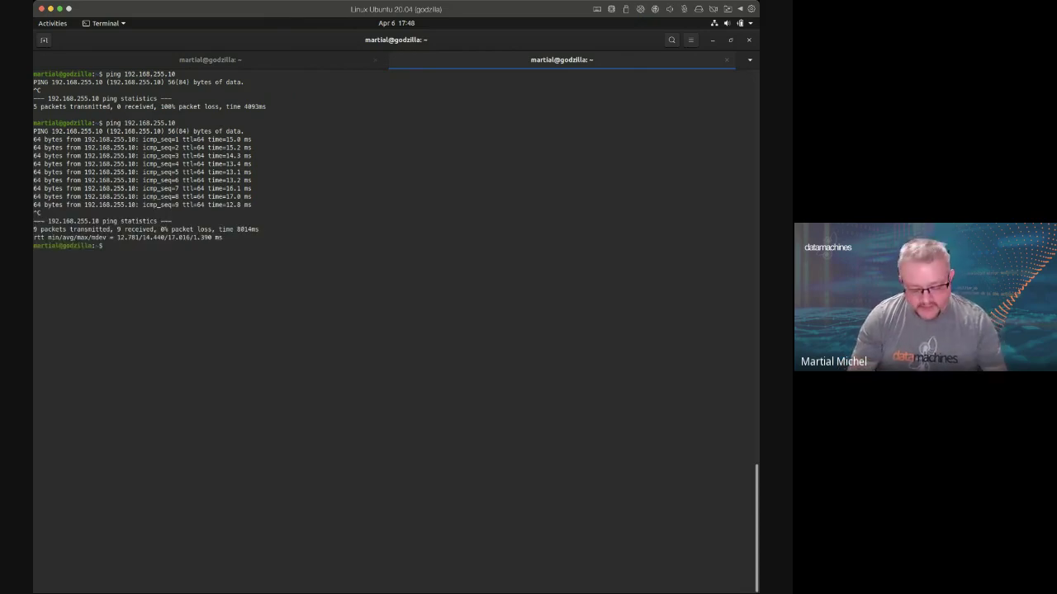
Check the Docker Hub jupyter_cto page, then SSH into 192.168.255.10 from the VPN shell
key("alt+Tab")
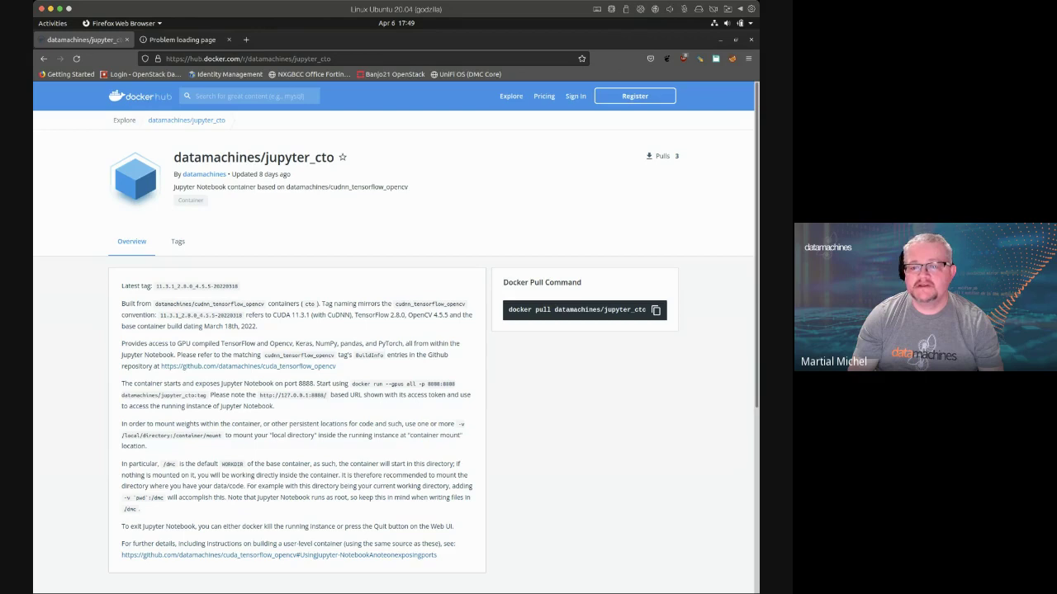
key("alt+Tab")
key("ctrl+Page_Up")
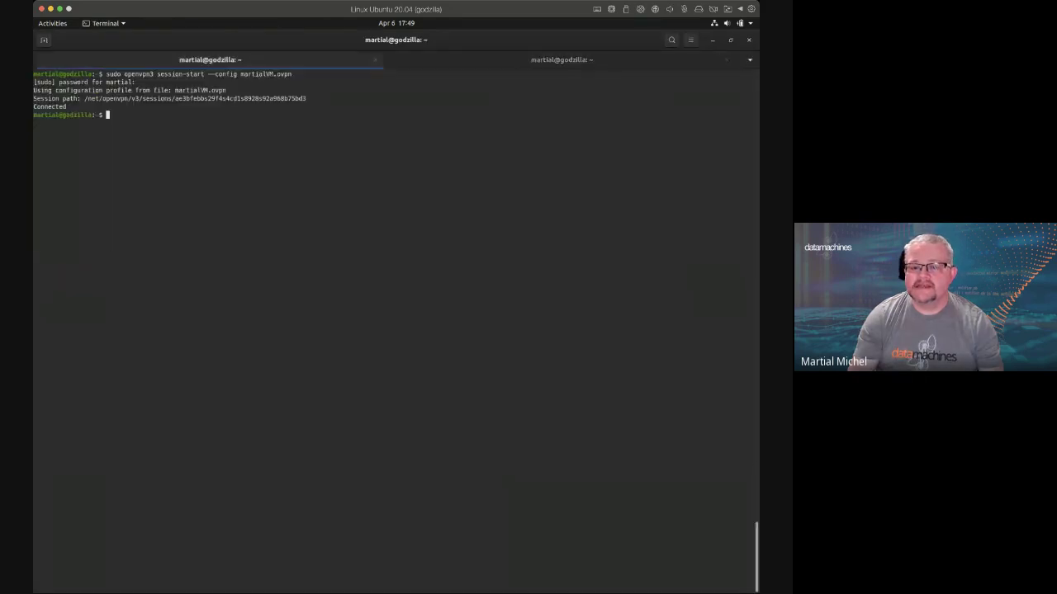
key("Up")
key("Down")
type("ssh dmc@")
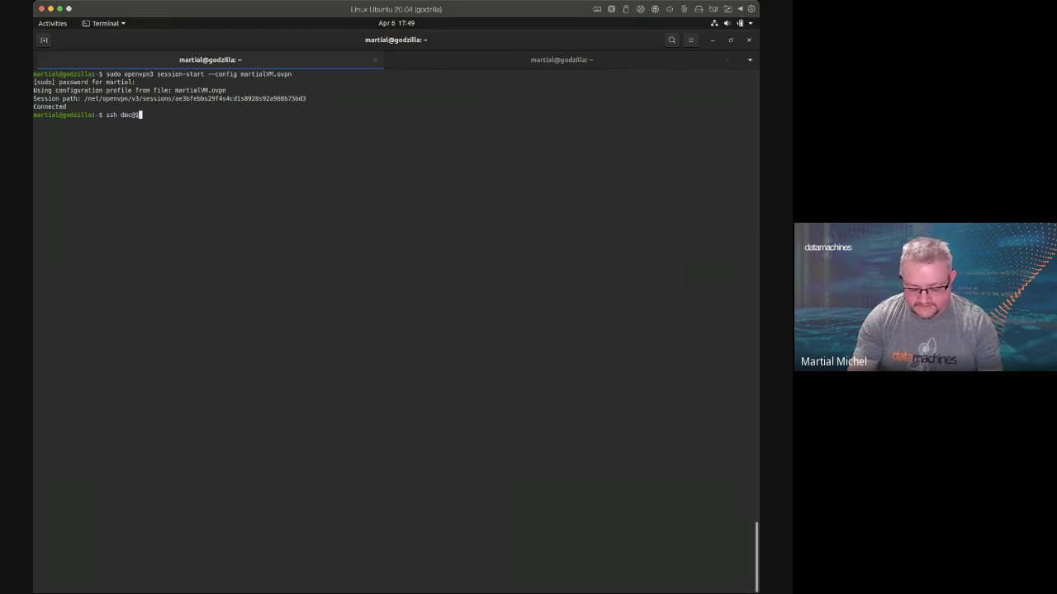
type("192.168")
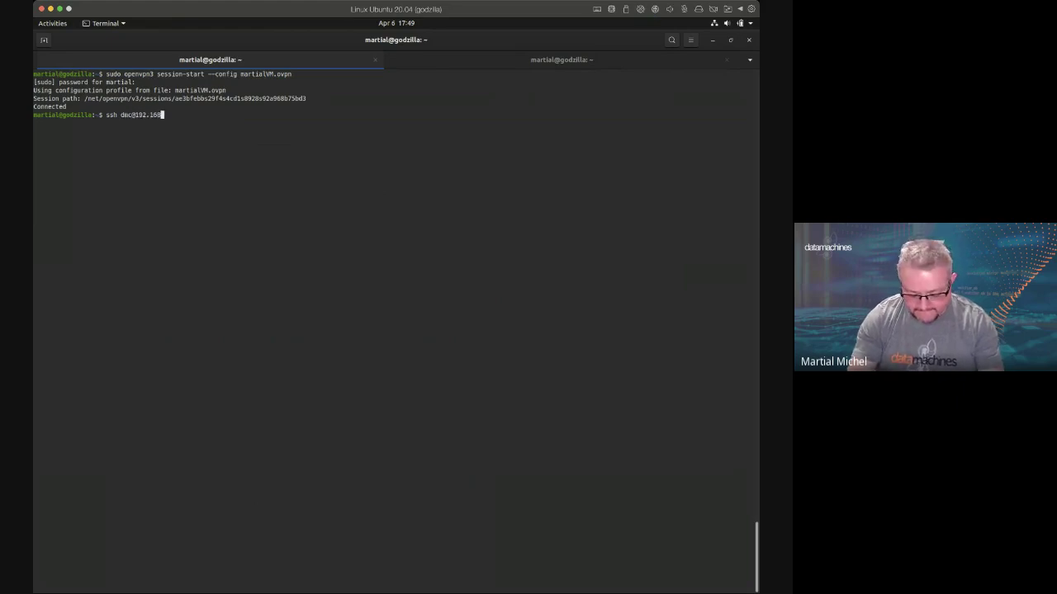
type(".255.10")
key("Return")
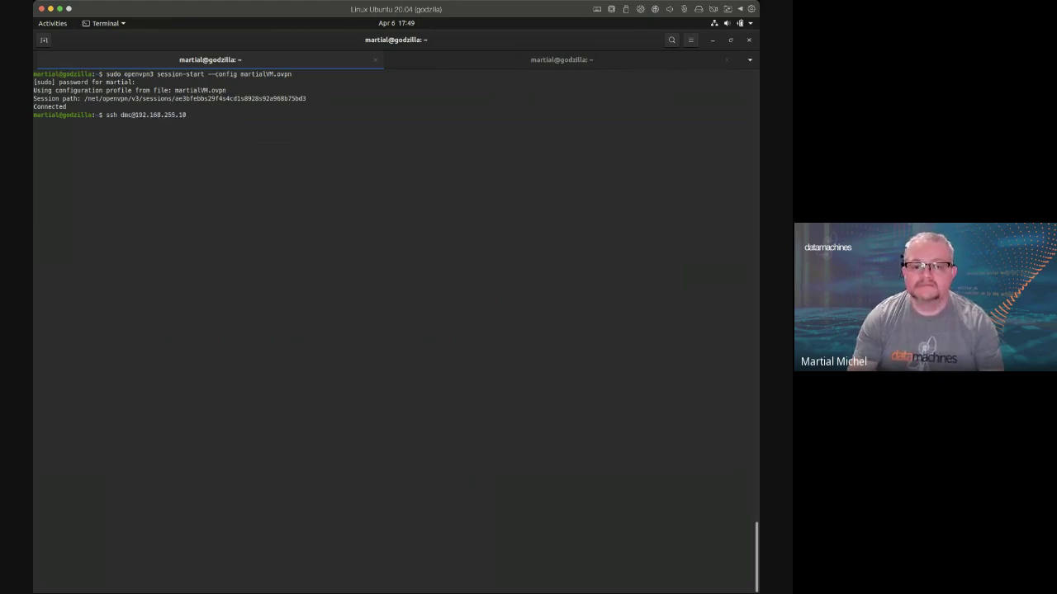
Launch the GPU Jupyter container with docker run --gpus all and select its login token
key("ctrl+shift+v")
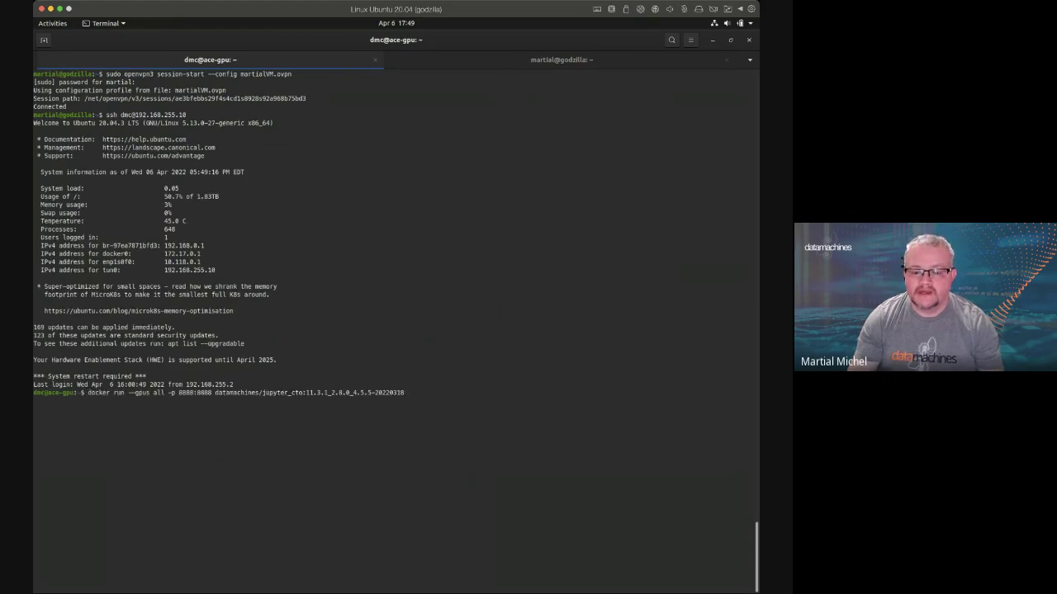
key("Return")
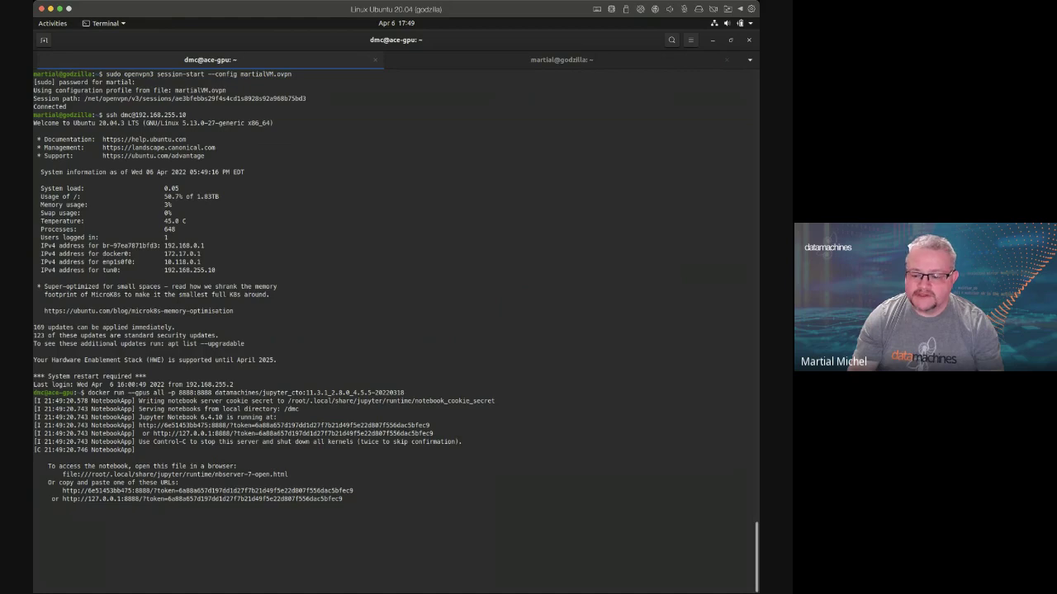
left_click_drag(726, 498, 168, 498)
right_click(187, 499)
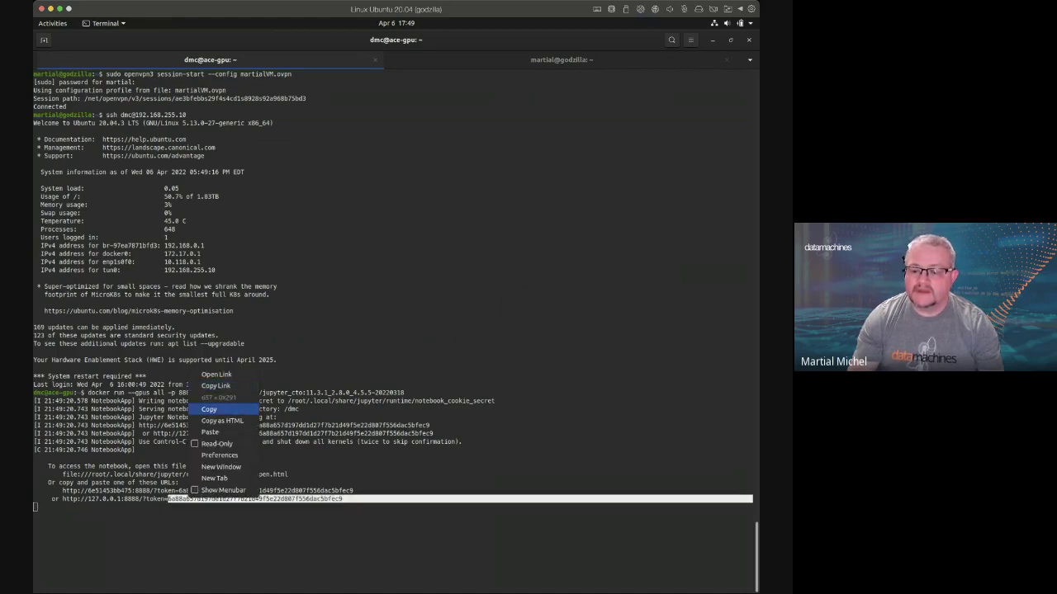
Copy the login token, then reload the 192.168.255.10:8888 page in Firefox
left_click(222, 410)
key("alt+Tab")
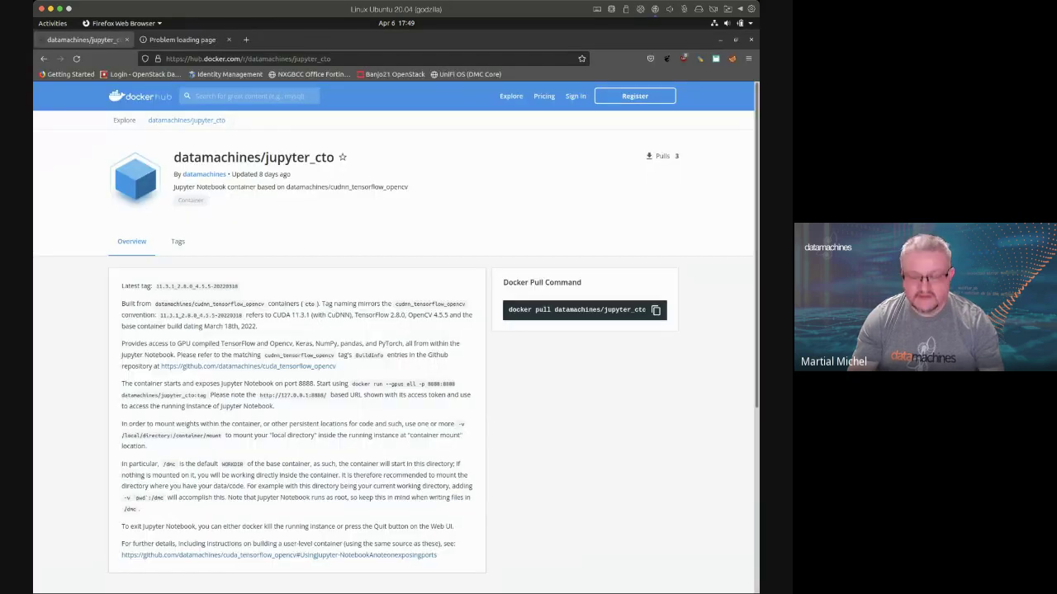
key("ctrl+Tab")
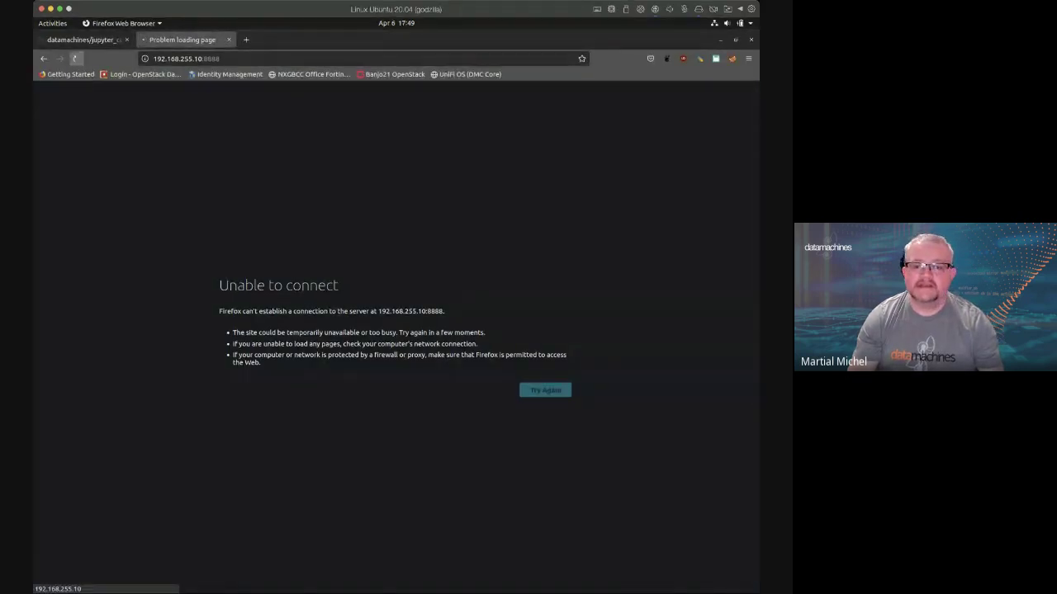
left_click(76, 58)
Paste the token into the Jupyter login field, sign in, and open the New menu
right_click(387, 128)
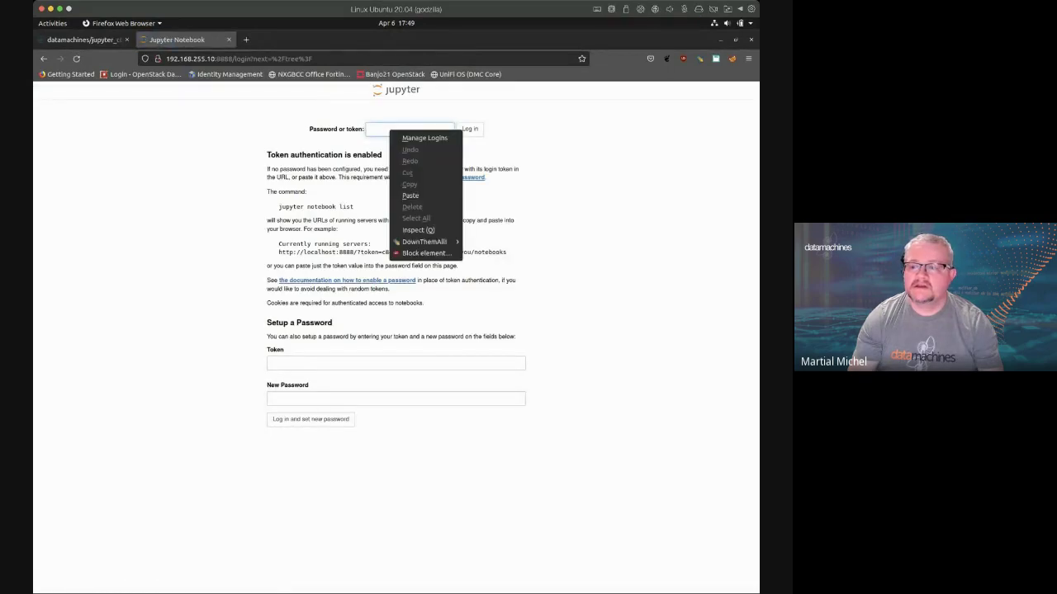
left_click(412, 196)
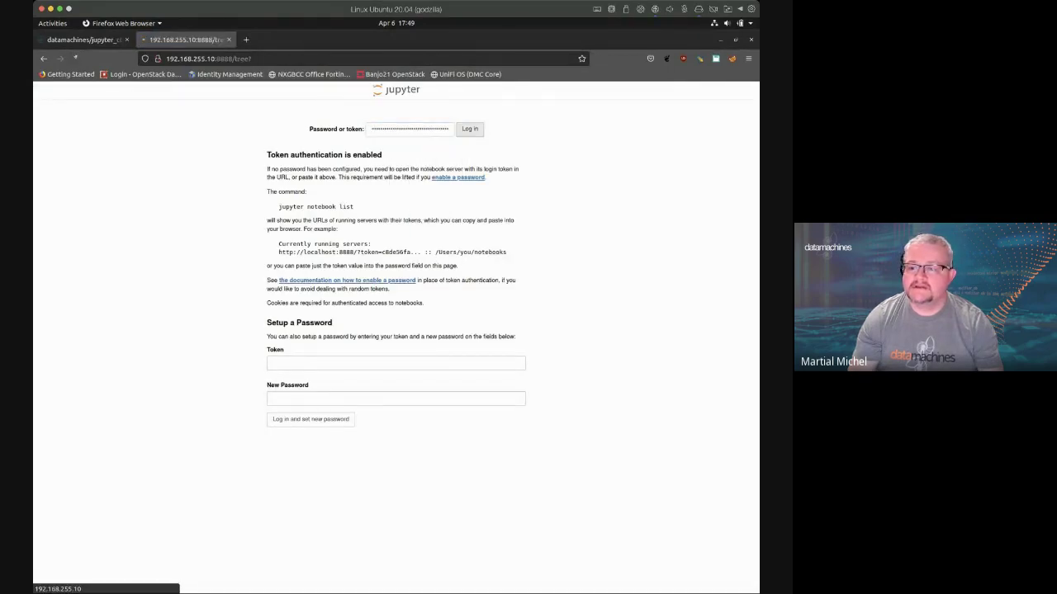
key("Return")
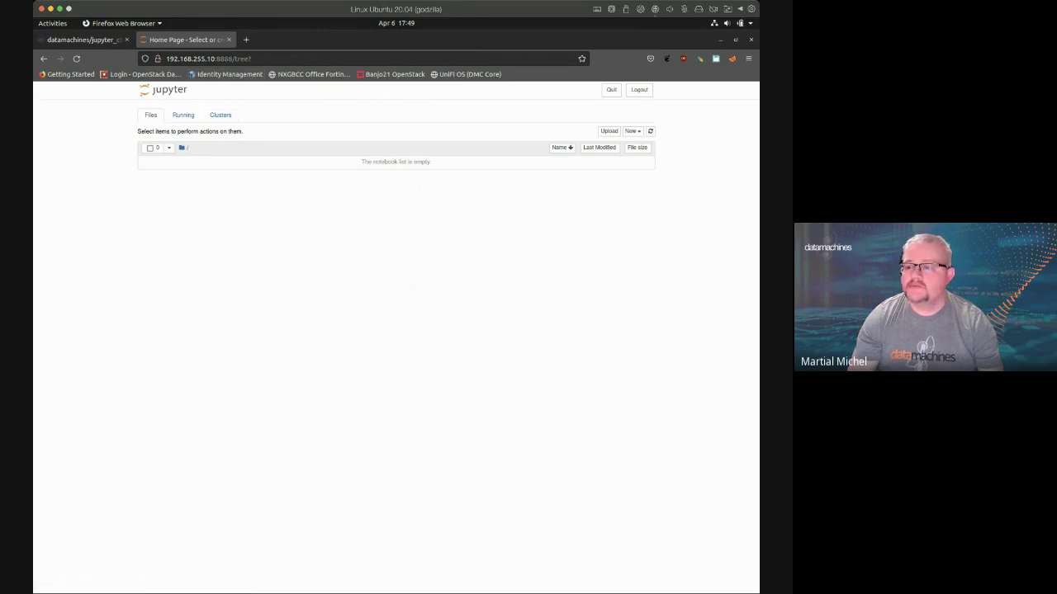
left_click(631, 130)
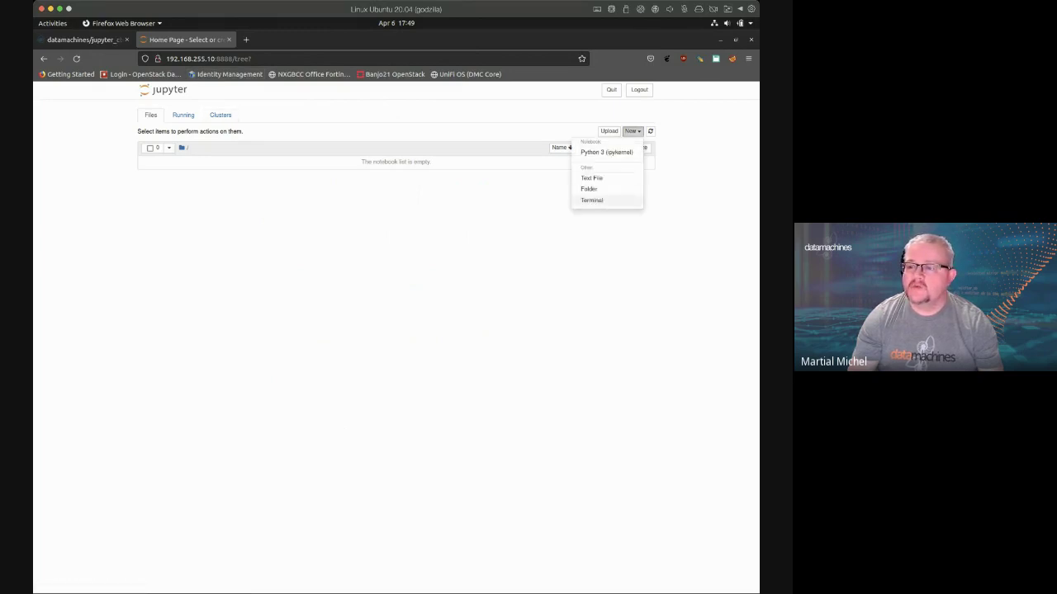
Run nvidia-smi in a new Jupyter terminal to list the four GeForce GPUs, then return to GNOME Terminal
left_click(591, 200)
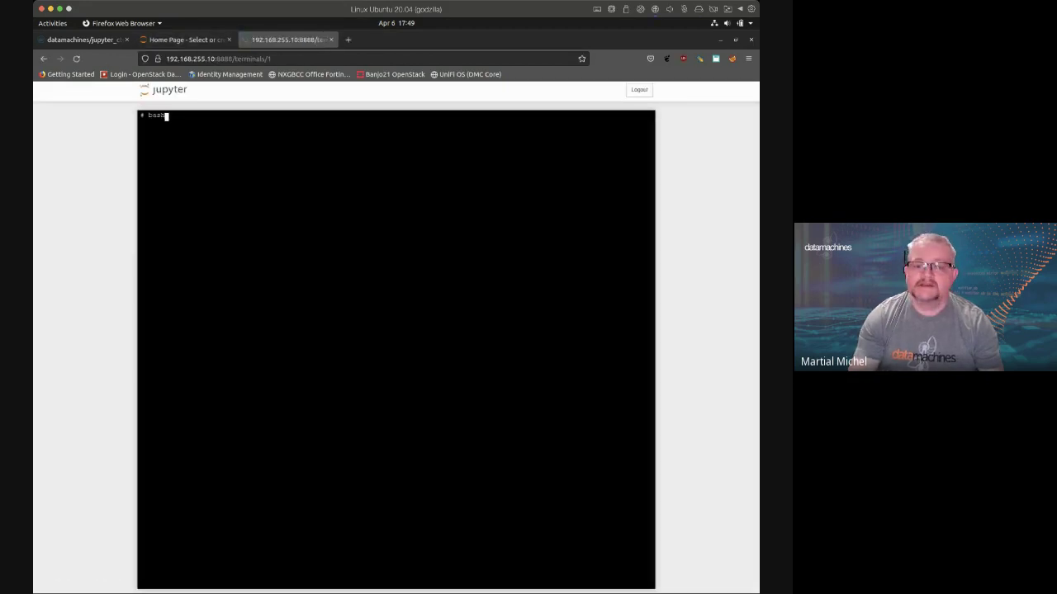
type("nvidia-smi")
key("Return")
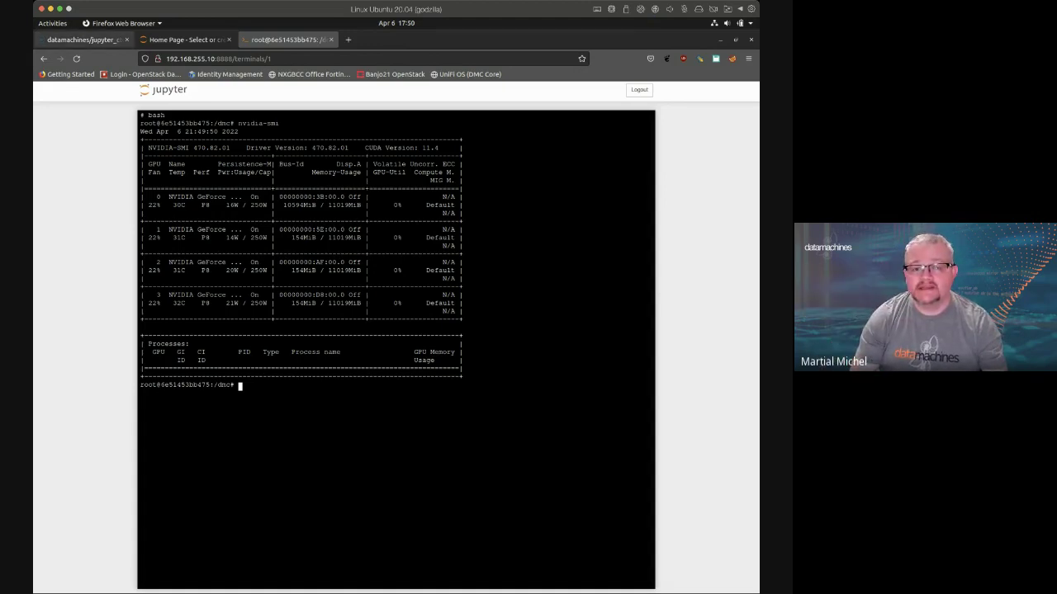
key("alt+Tab")
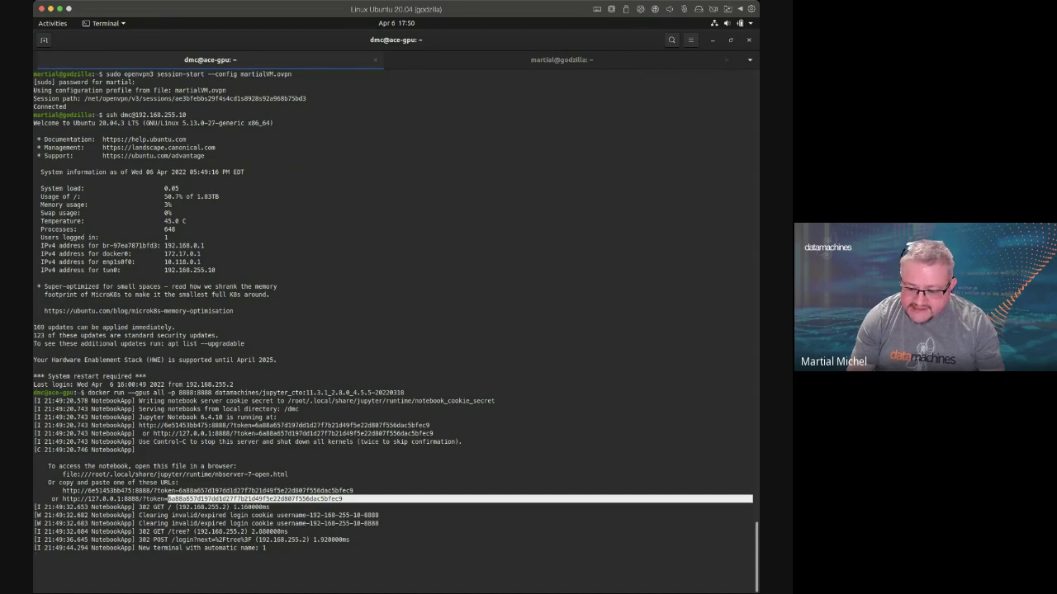
left_click_drag(225, 532, 244, 532)
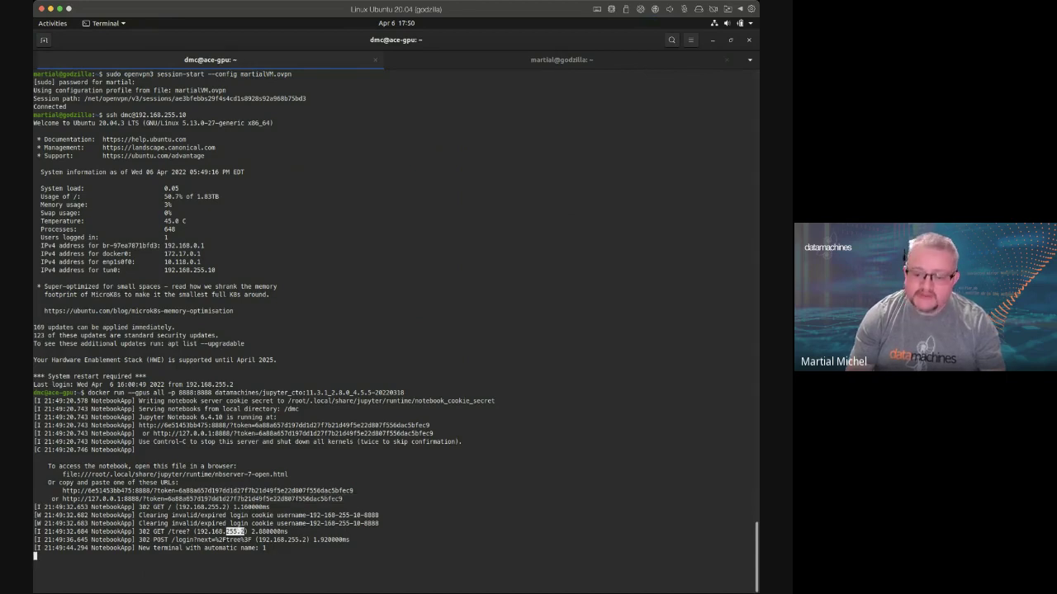
left_click(245, 531)
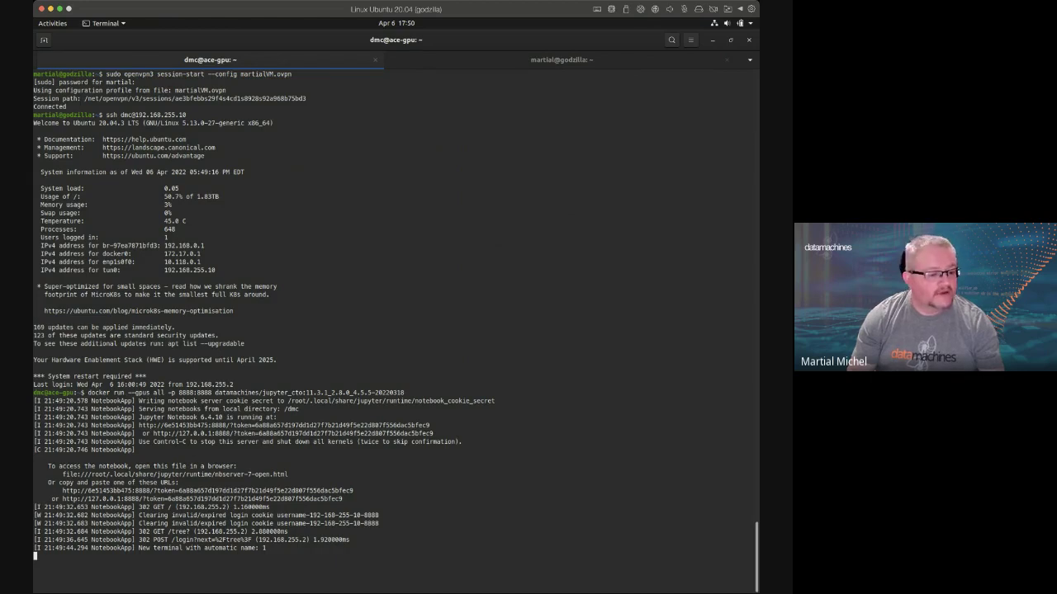
key("super+Tab")
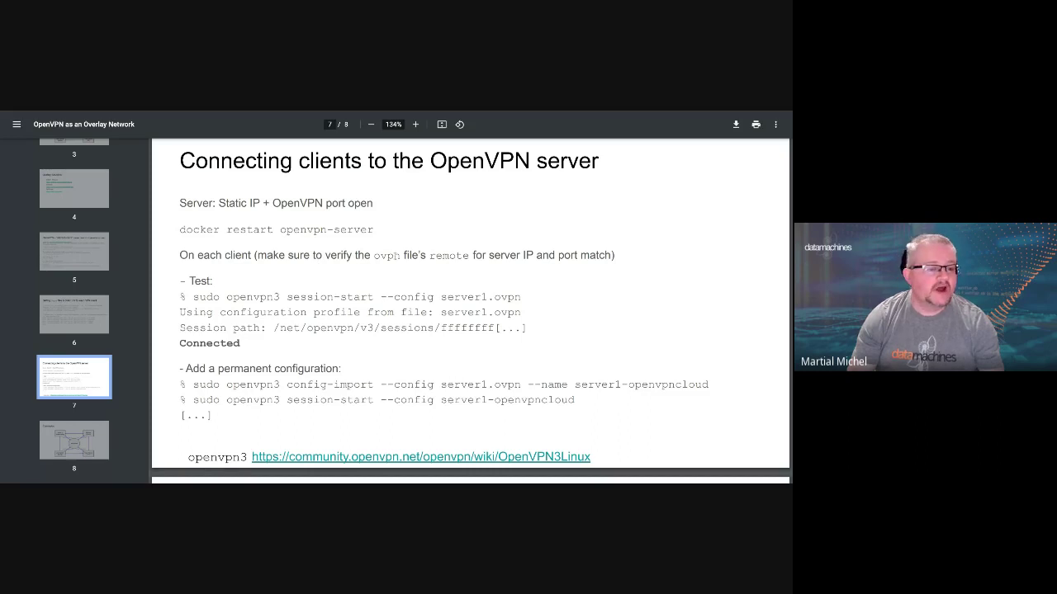
Highlight the word 'remote' on page 7, then clear the selection
double_click(449, 255)
left_click(448, 255)
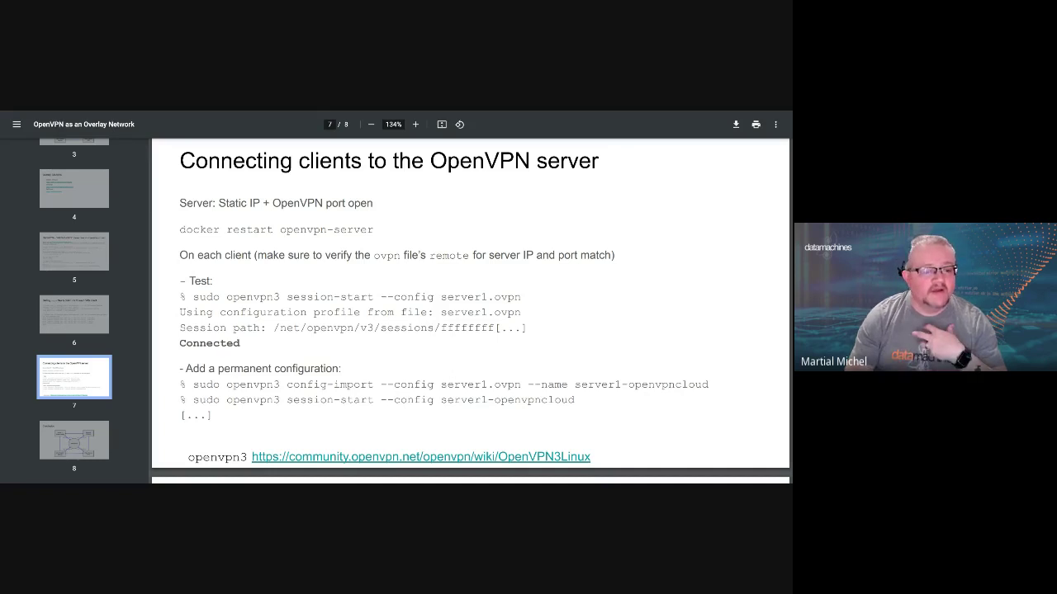
Advance from page 7 to page 8, the Conclusion slide with the openvpncloud diagram
key("Right")
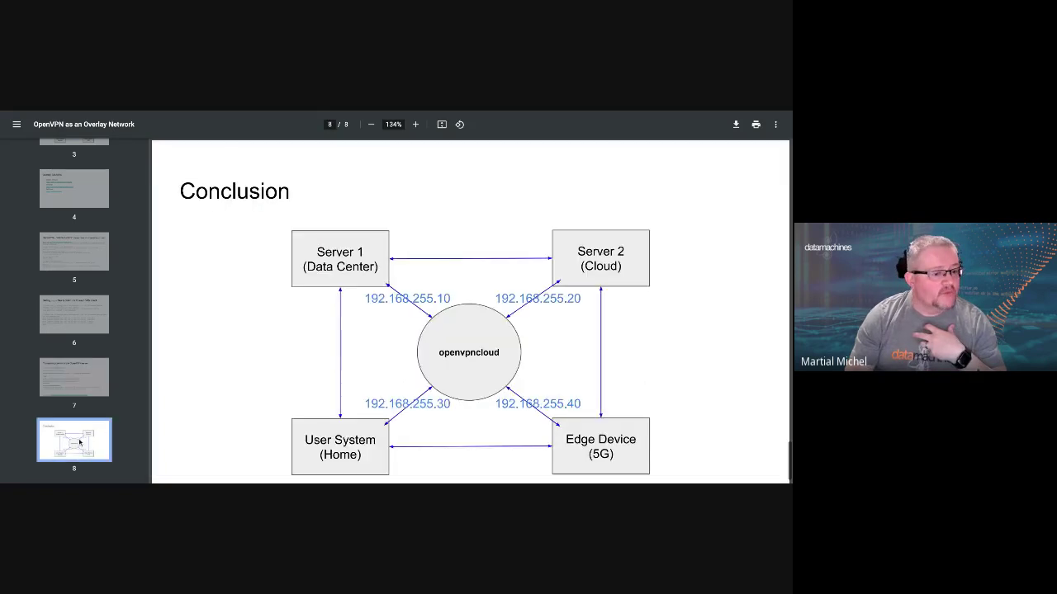